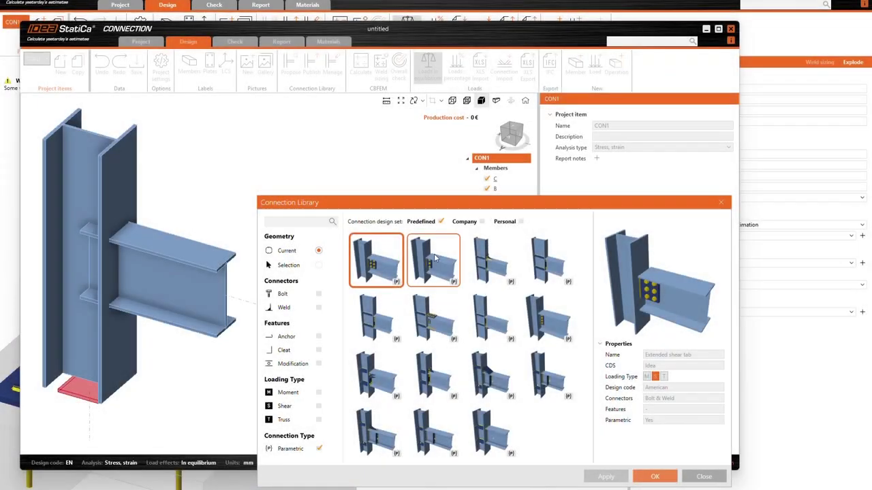
Preview the predefined parametric connection templates that fit the column-to-beam joint in the Connection Library, comparing shear tab, bolted and welded designs
click(433, 258)
click(498, 263)
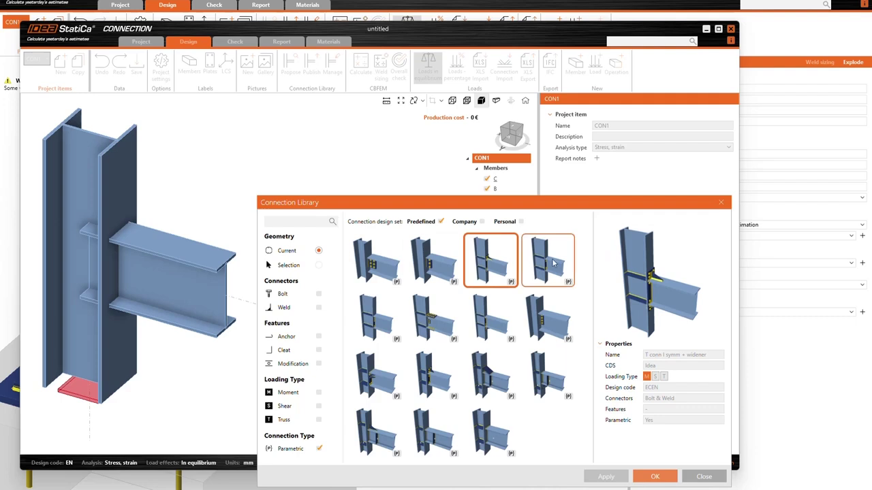
click(553, 263)
click(552, 322)
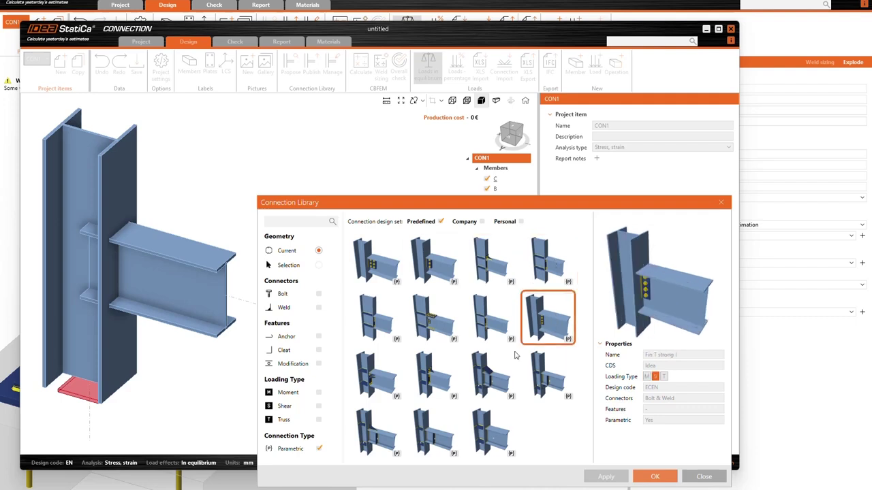
click(494, 387)
click(380, 425)
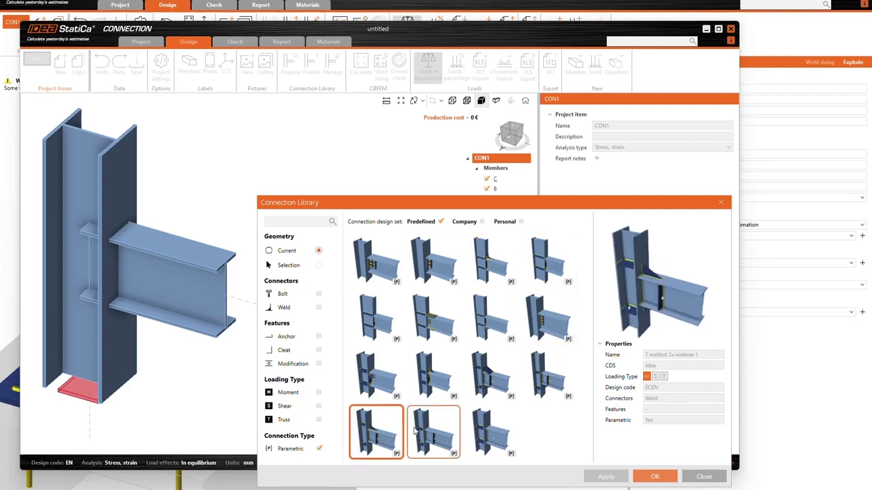
click(424, 436)
click(489, 432)
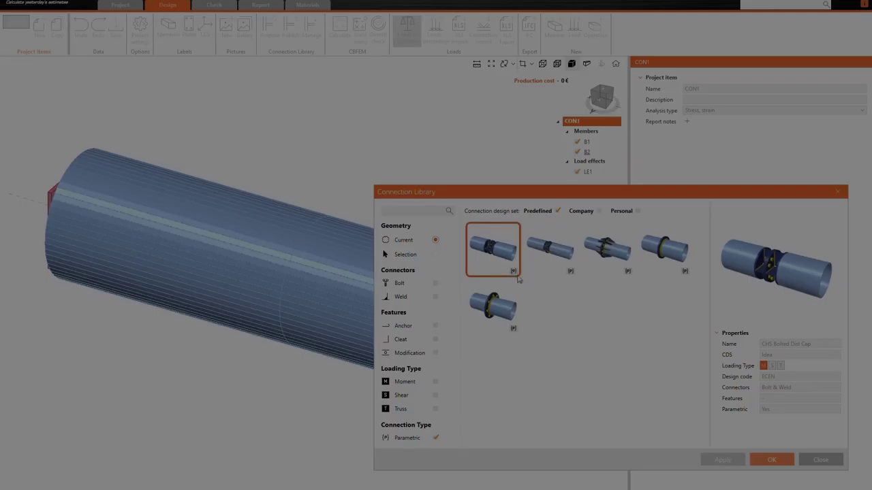
Apply the CHS Bolted Dist Cap template to the two pipe members, keeping S 355 steel and M20 8.8 bolts in the conversion
click(773, 460)
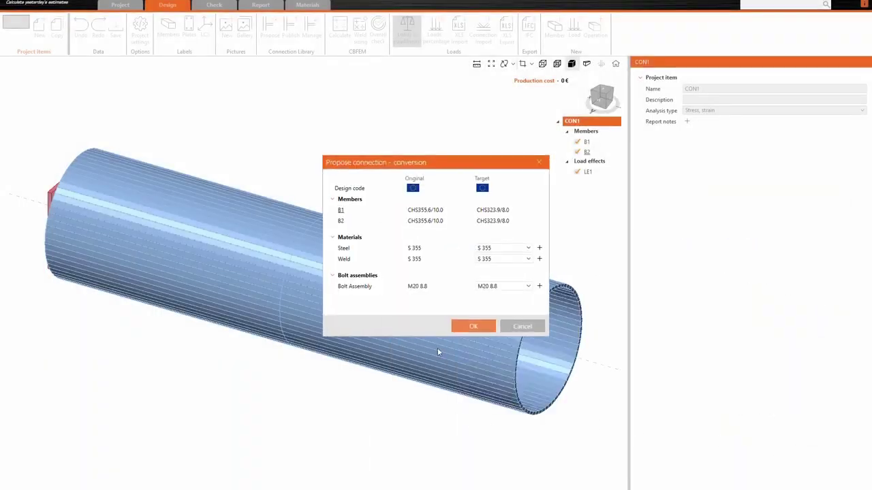
click(458, 327)
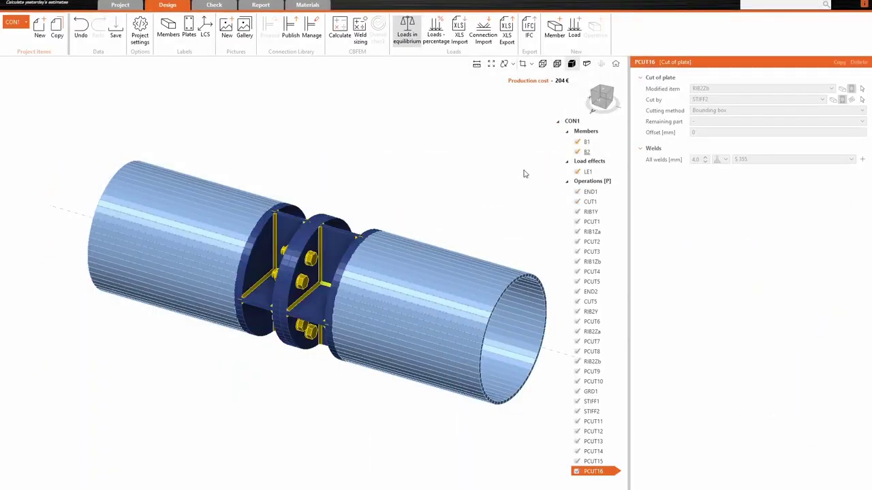
Set the template parameters Bolts from edge to 60 mm and Bolts in one segment to 1, trying 3 bolts first
click(591, 181)
click(718, 88)
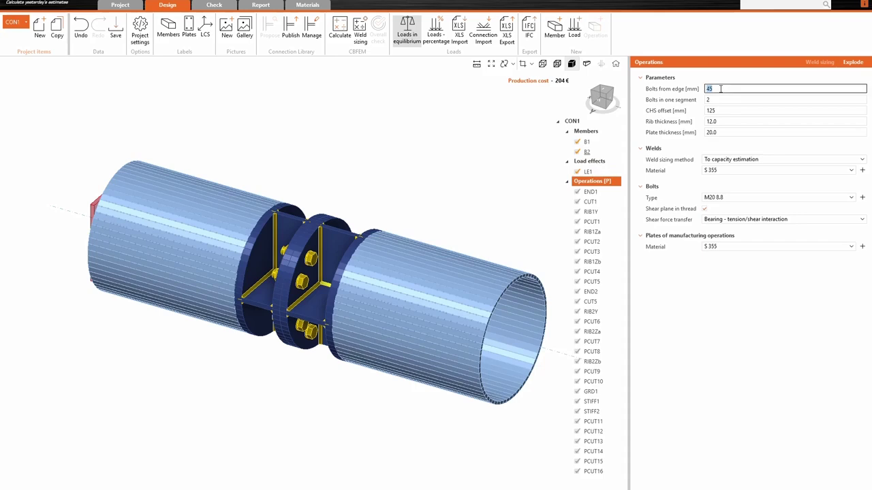
text(60)
click(717, 100)
text(3)
key(Tab)
key(shift+Tab)
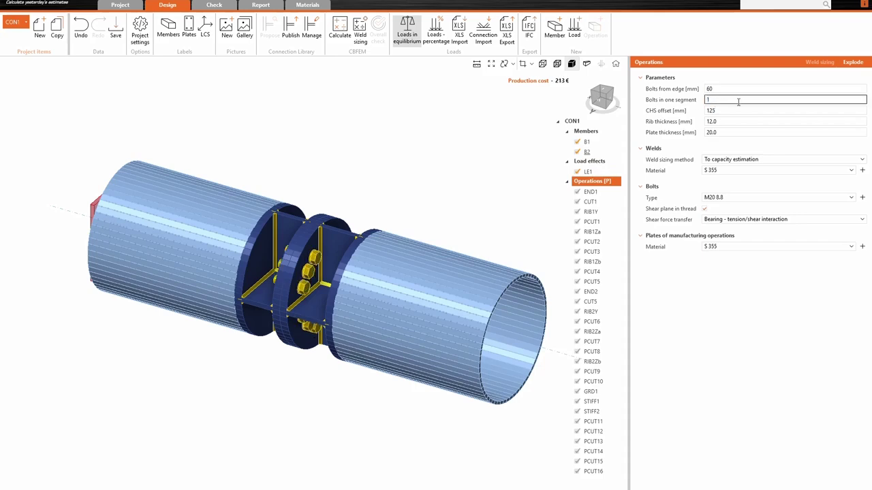
text(1)
key(Tab)
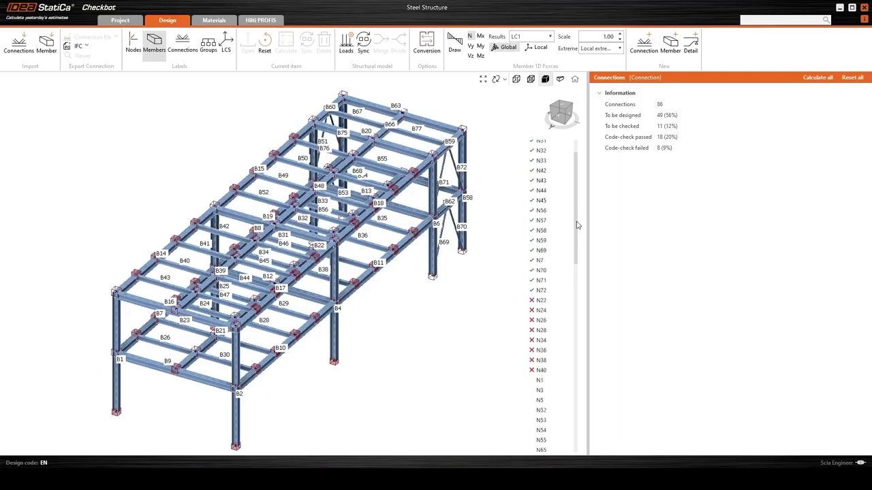
Look through the steel structure's connection list and sort the connections by node
scroll(576, 218, down, 3)
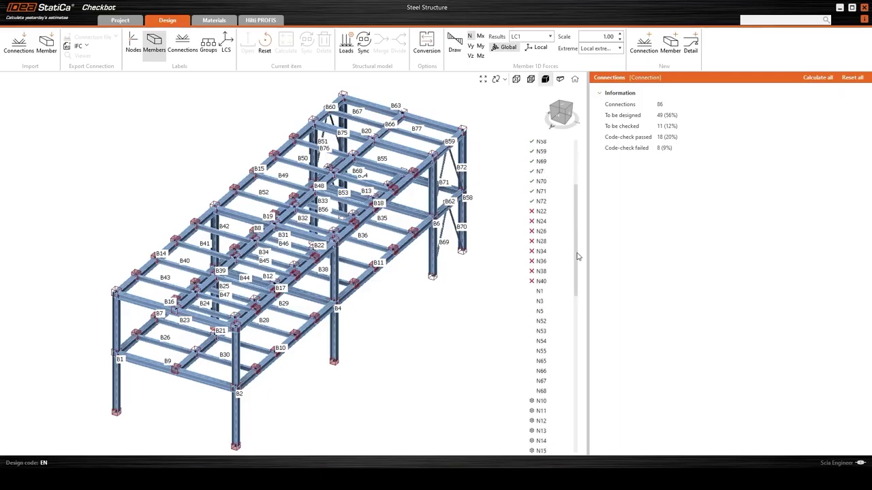
scroll(574, 212, up, 5)
scroll(575, 212, up, 2)
right_click(555, 145)
mouse_move(581, 228)
click(621, 239)
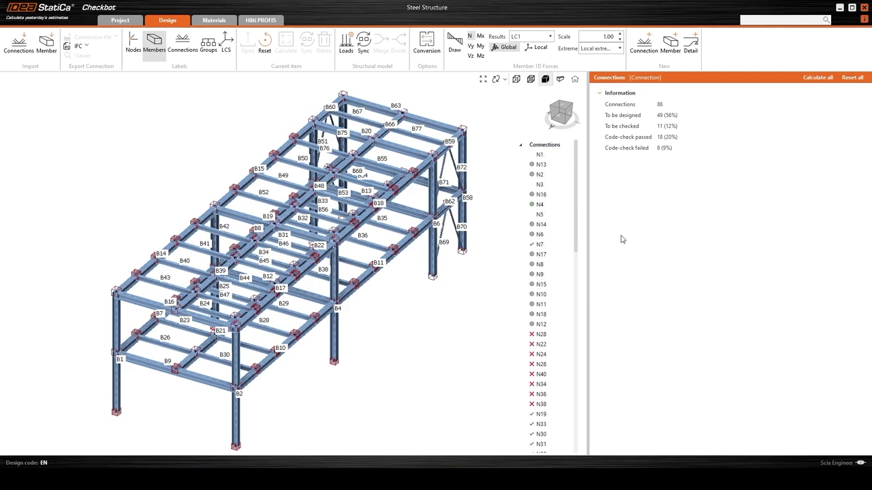
Group the connections by typology, sort them by check status and look through the list
right_click(555, 145)
click(623, 230)
right_click(550, 145)
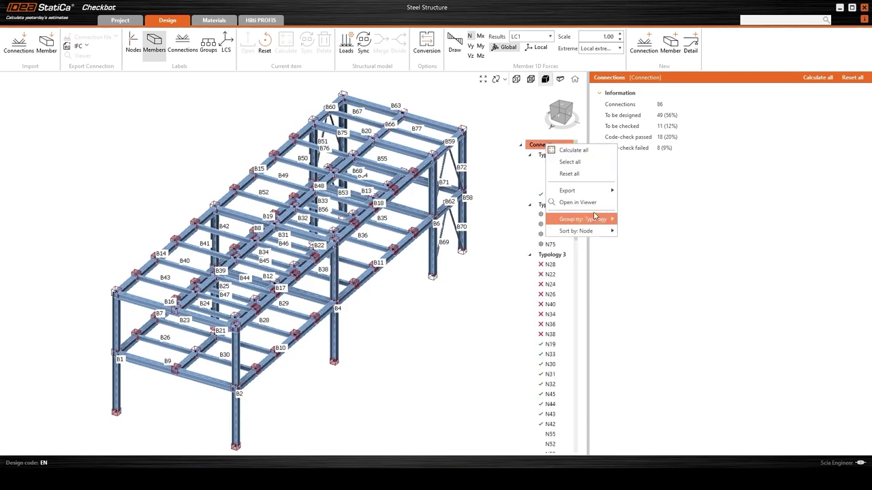
mouse_move(591, 231)
click(625, 256)
scroll(577, 218, down, 5)
scroll(577, 218, up, 5)
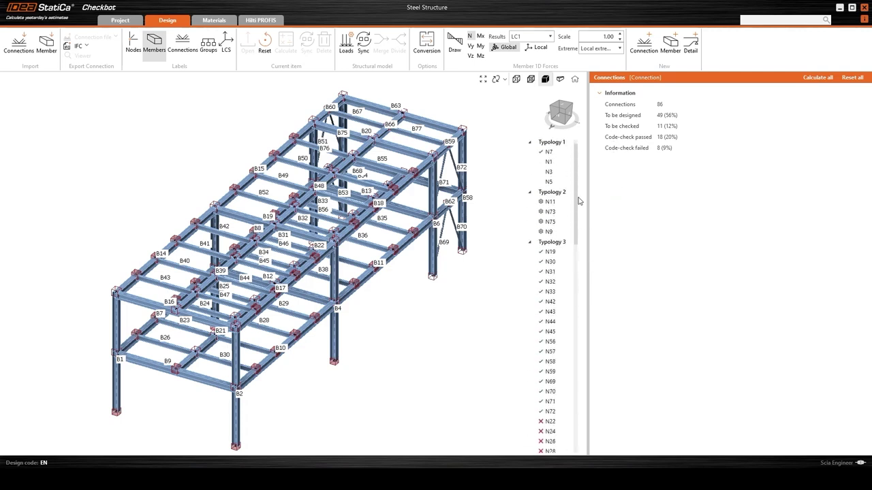
Refine the connection grouping to typology and cross-section, and look through the connections in Arrangement 3-1
right_click(555, 145)
click(641, 244)
scroll(567, 179, down, 4)
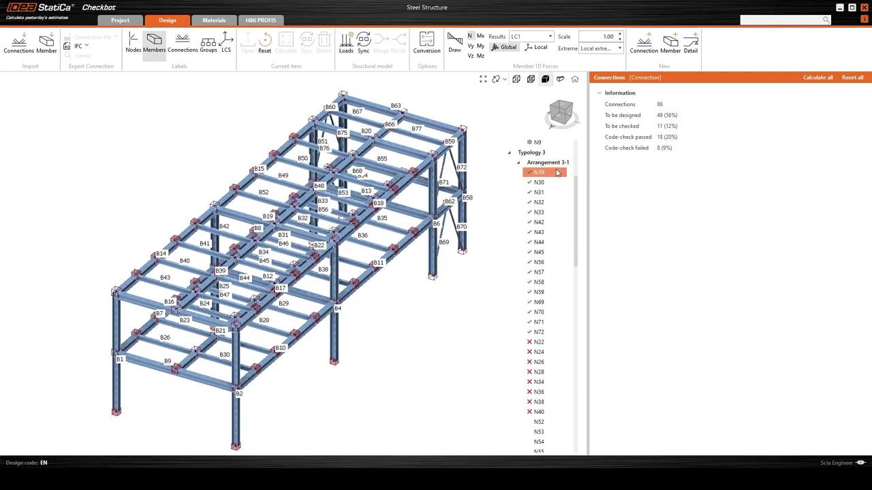
click(555, 162)
scroll(576, 224, down, 3)
scroll(578, 232, down, 1)
Group the ungrouped connections by typology and cross-section, and view the details of Arrangements 1-1, 2-1 and 3-1
right_click(524, 142)
mouse_move(558, 220)
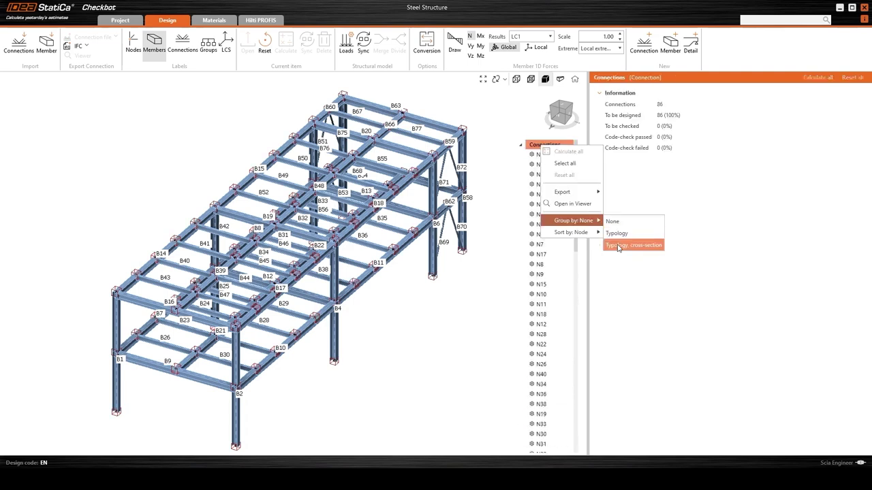
click(633, 243)
click(548, 164)
click(552, 225)
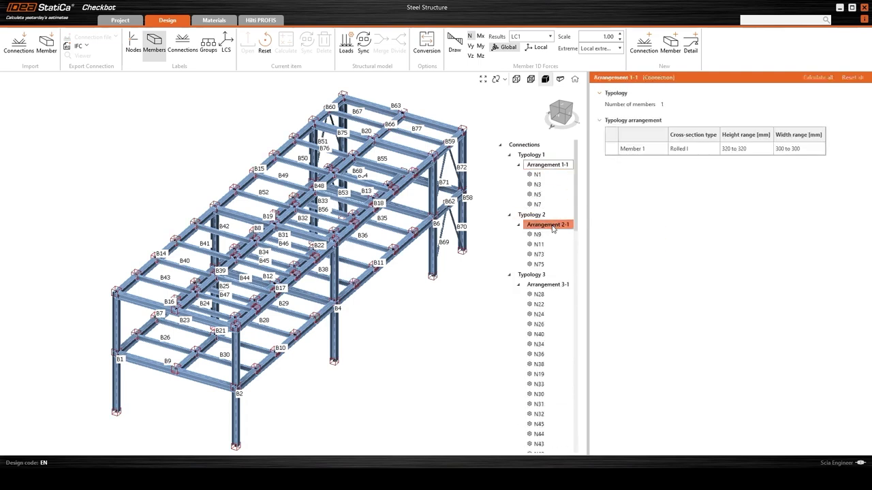
click(551, 284)
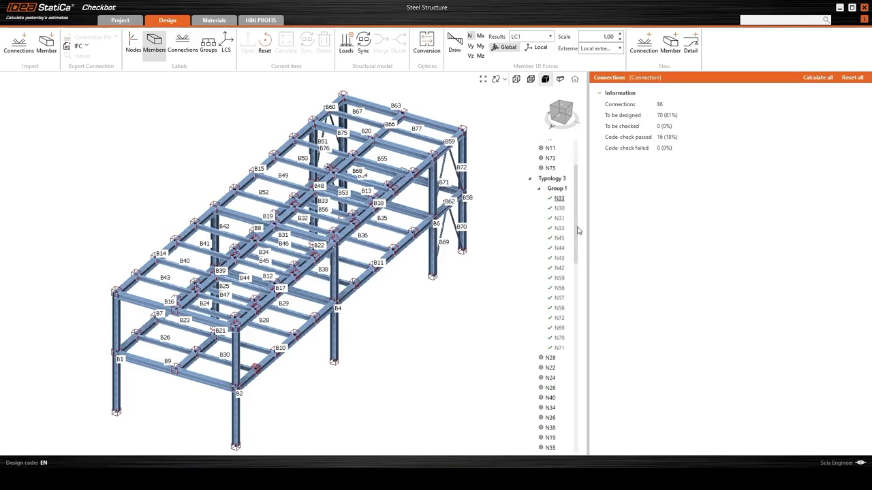
Regroup the connection list that contains Group 1 by typology and cross-section
right_click(558, 145)
mouse_move(583, 222)
click(640, 244)
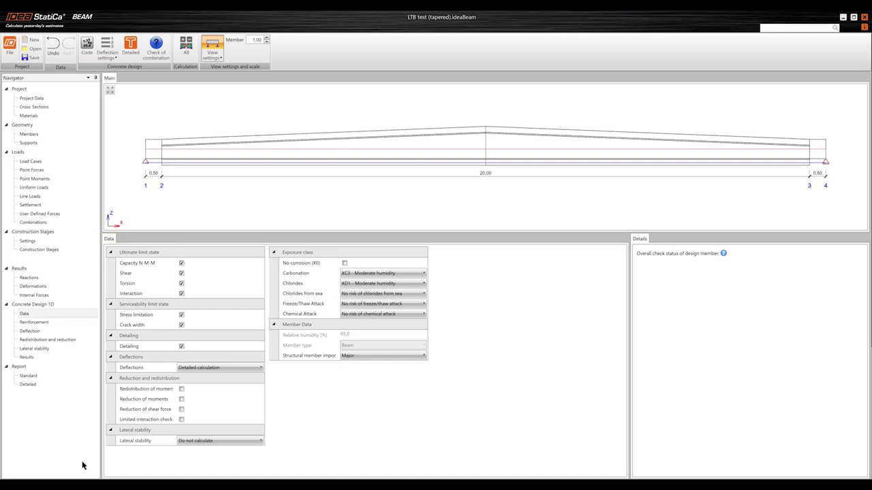
Set the tapered beam's lateral stability to Advanced calculation
click(229, 442)
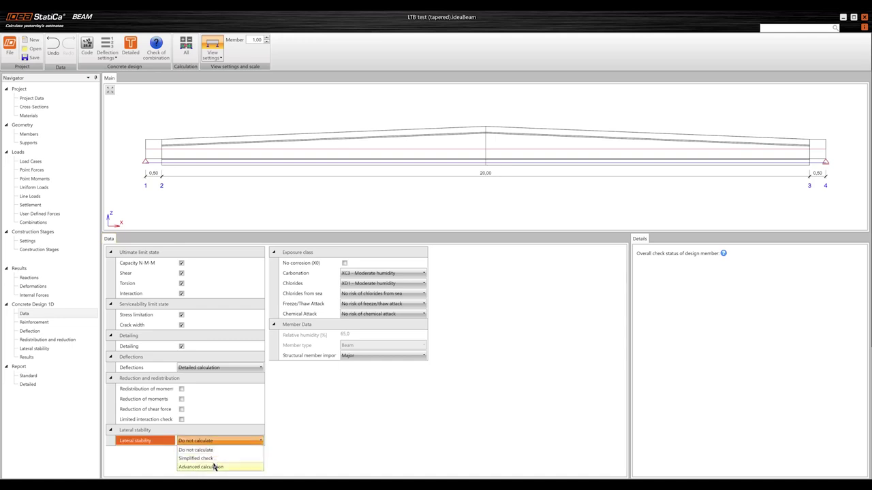
click(214, 468)
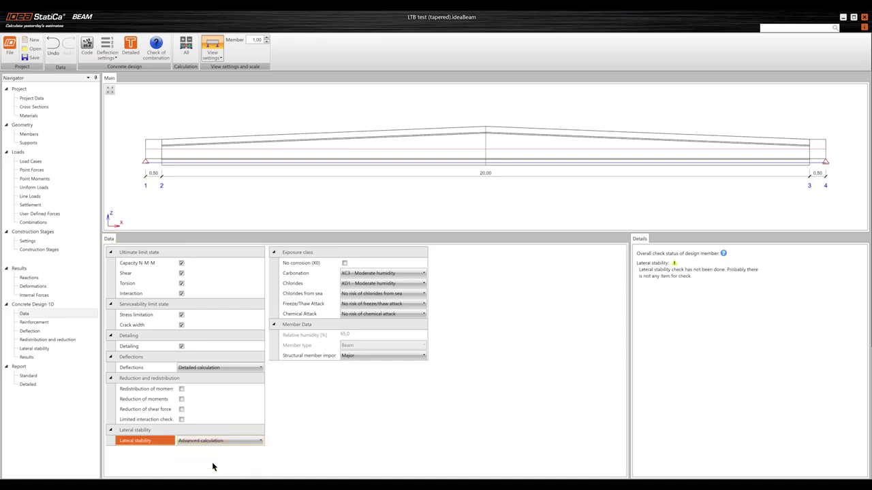
Open the beam's lateral stability data and review the sling type options for the Lifting 1 design situation
click(33, 349)
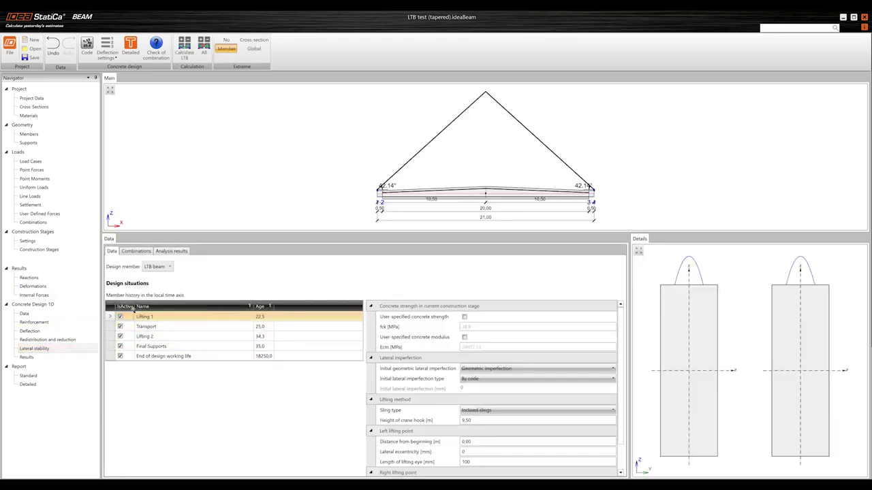
click(483, 411)
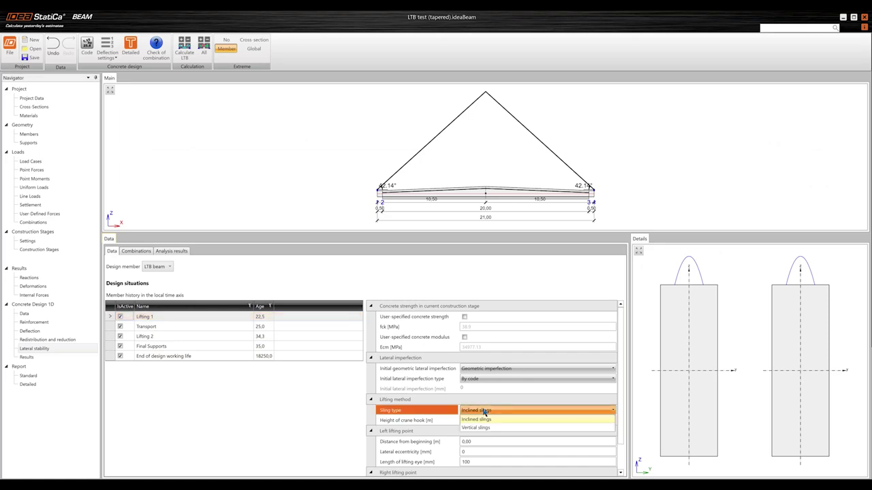
click(483, 412)
Display the Vz, Mx, My and Mz internal force diagrams of the beam for the Lifting1 combination
click(272, 49)
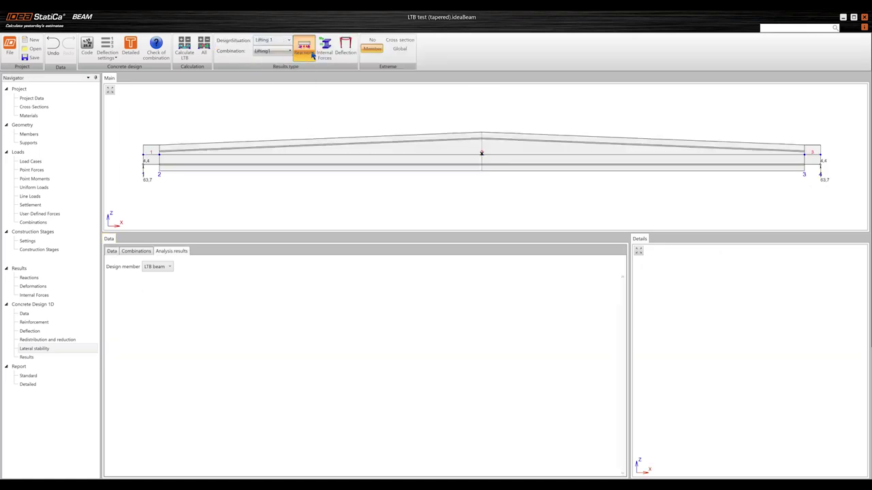
click(324, 53)
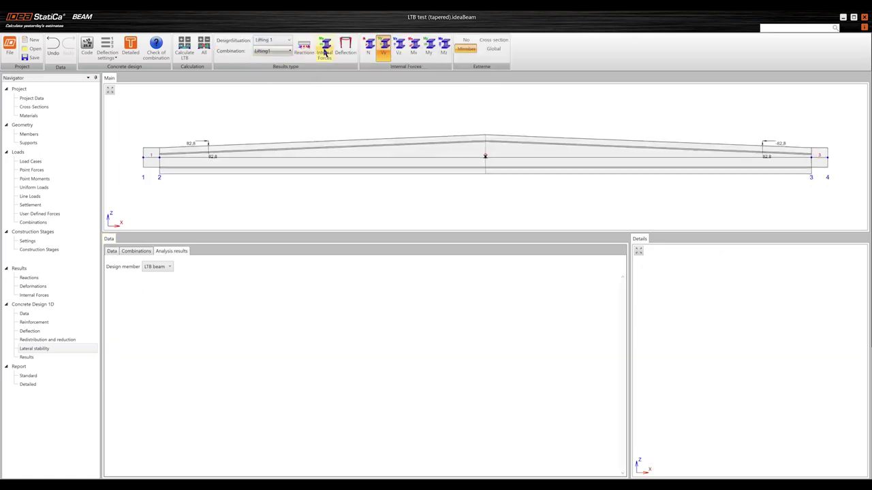
click(400, 46)
click(414, 46)
click(429, 46)
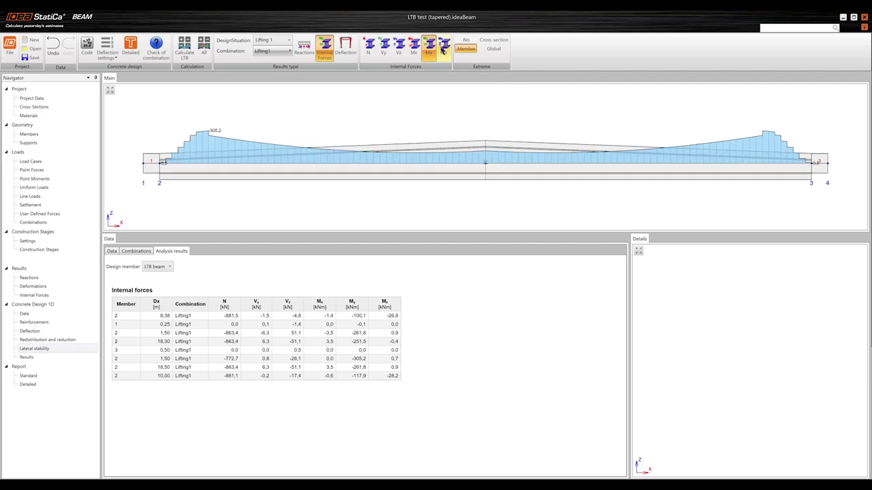
click(444, 46)
Display the beam's Lifting1 deflection diagrams for displacements ux, uy, uz and rotations fix, fiy, fiz
click(345, 46)
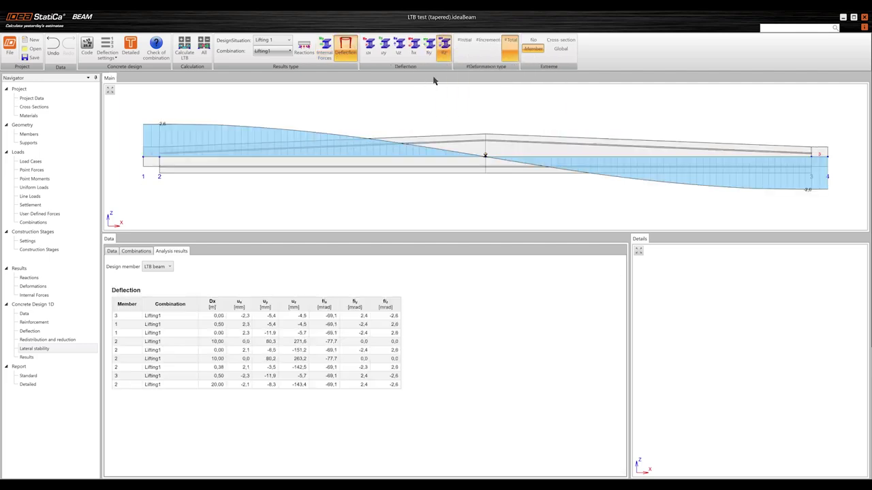
click(368, 46)
click(383, 47)
click(399, 47)
click(414, 46)
click(428, 47)
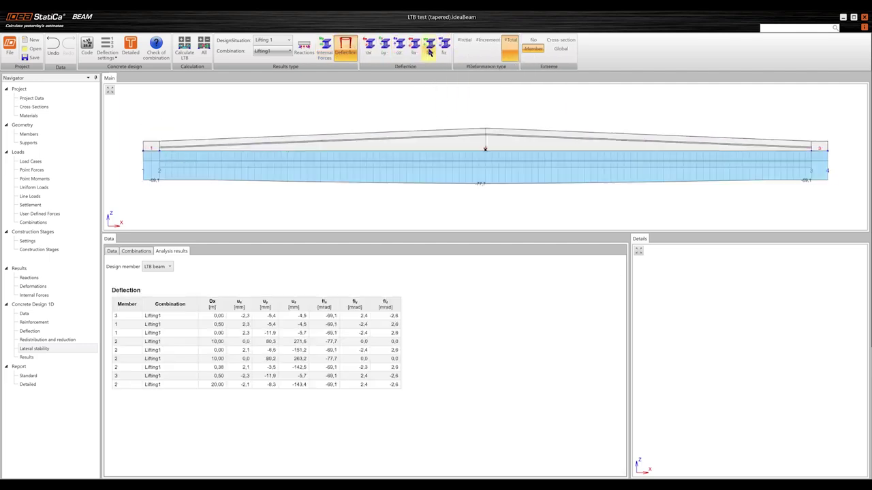
click(442, 49)
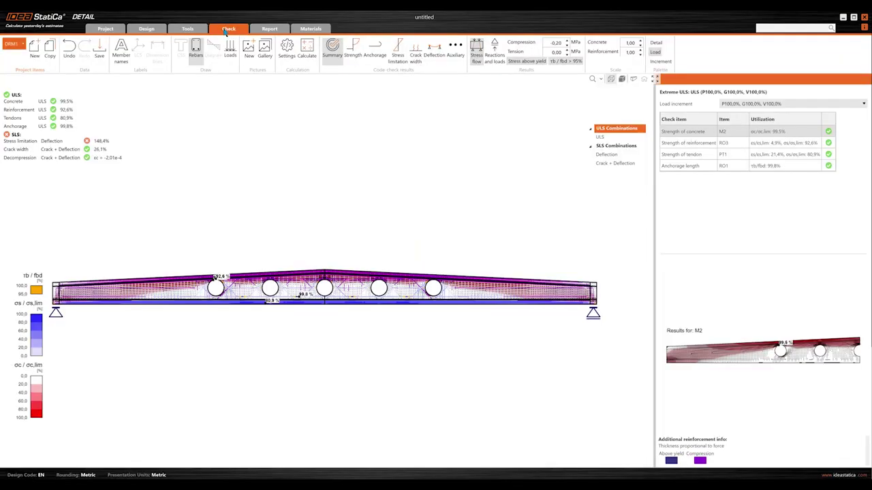
Display the deflection check results of the tapered beam with circular openings
click(434, 49)
click(599, 47)
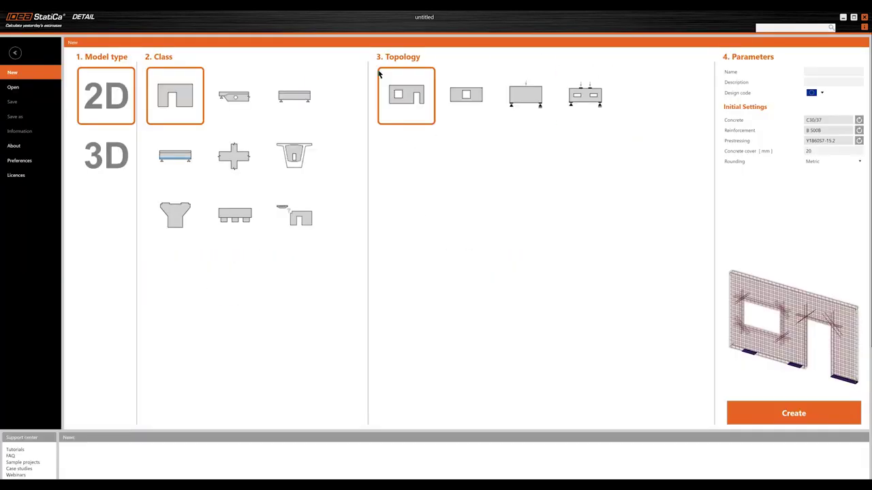
Browse the 2D classes and topologies offered for a new project, and look at the 3D model type
click(238, 99)
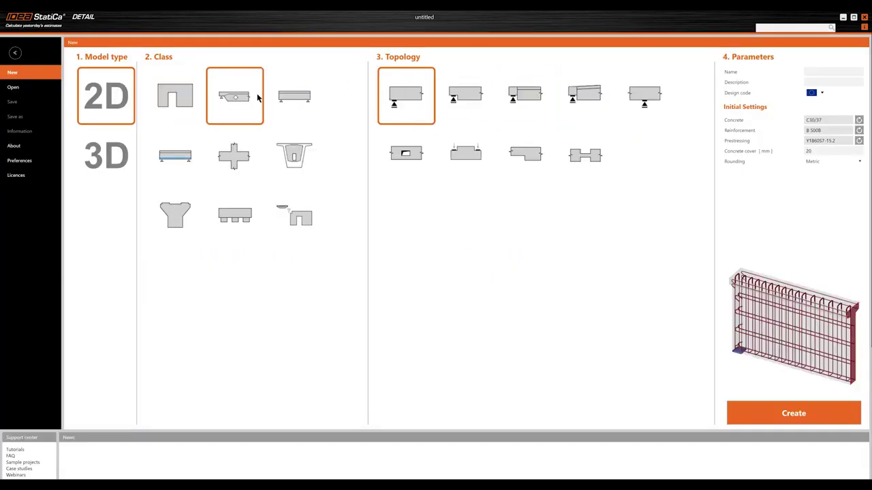
click(291, 99)
click(182, 158)
click(252, 154)
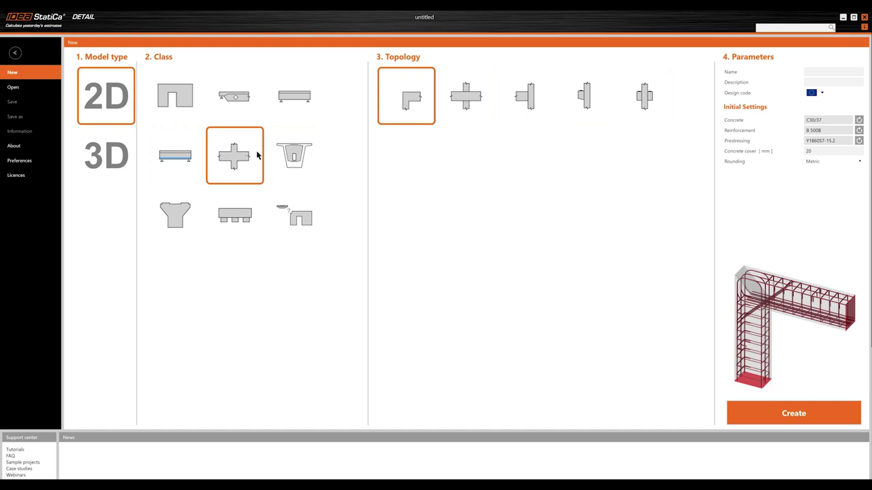
click(286, 157)
click(199, 204)
click(227, 216)
click(463, 93)
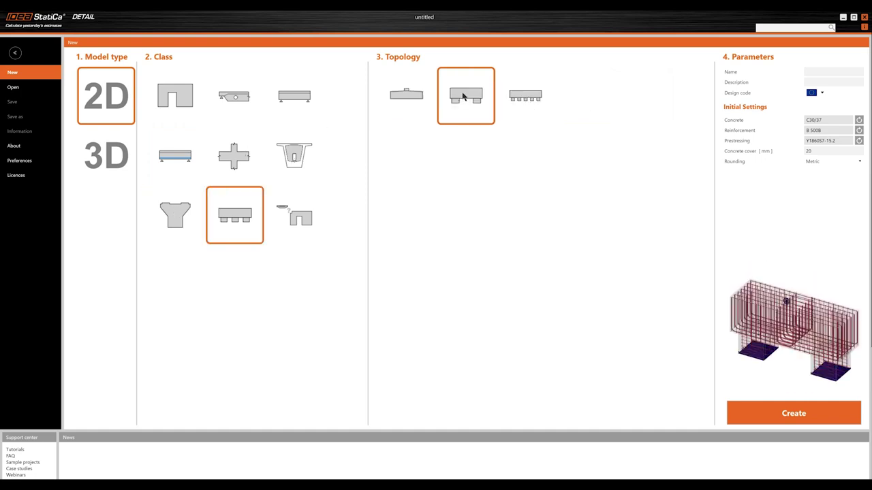
click(499, 104)
click(107, 155)
click(525, 95)
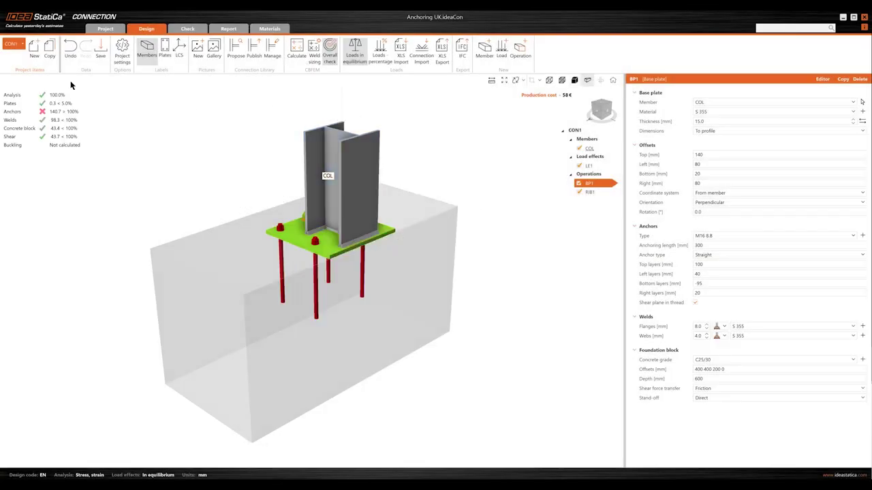
Expand the base plate's anchor A2 check and read its detailed formulas in the print preview through to the last page
click(187, 29)
click(647, 136)
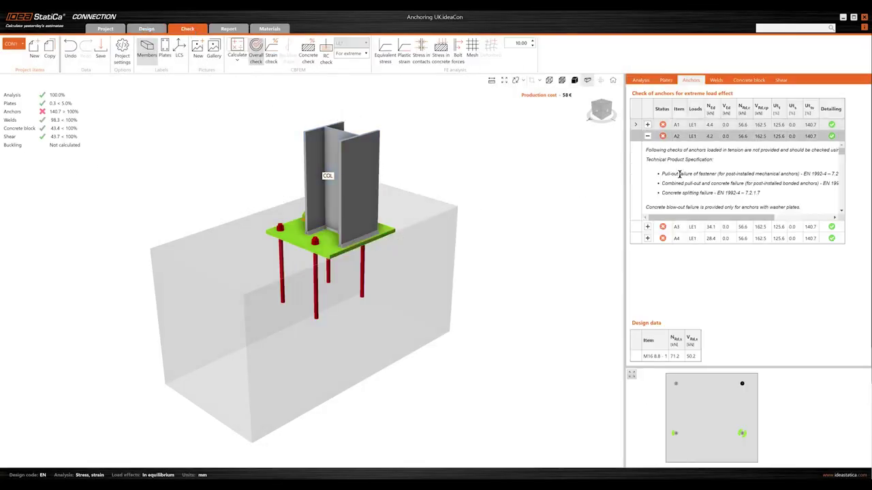
double_click(704, 185)
scroll(423, 393, down, 15)
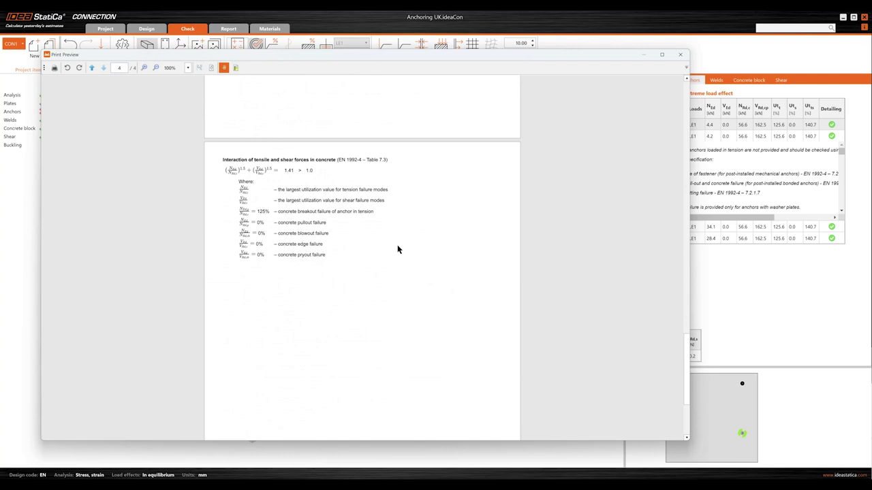
Close the print preview and export the anchoring to a Detail project saved as Anchoring UK
click(679, 55)
click(326, 52)
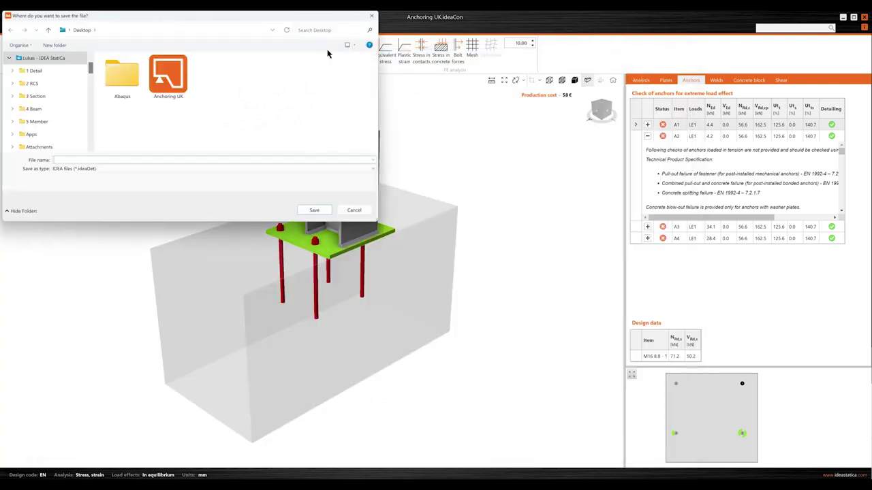
text(Anchor)
click(312, 210)
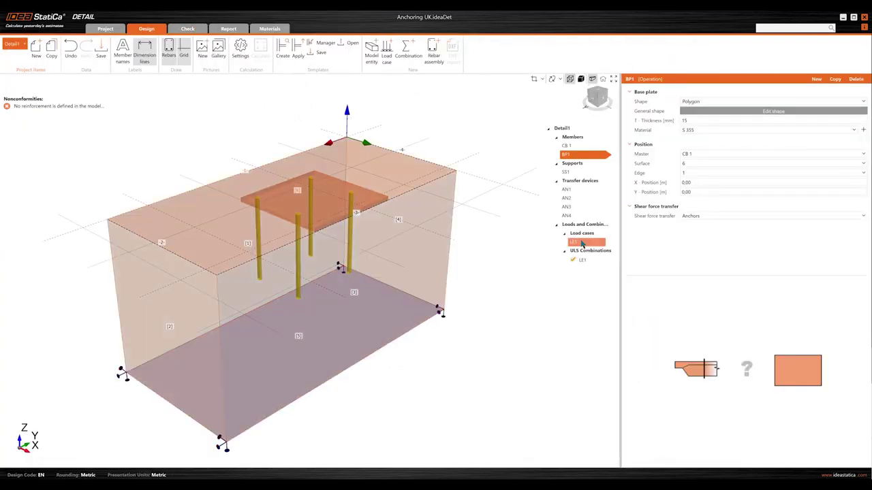
Try Friction and Shear lug as the base plate's shear force transfer, return it to Anchors, and display load case LE1
click(707, 217)
click(706, 228)
click(707, 217)
click(706, 237)
click(712, 217)
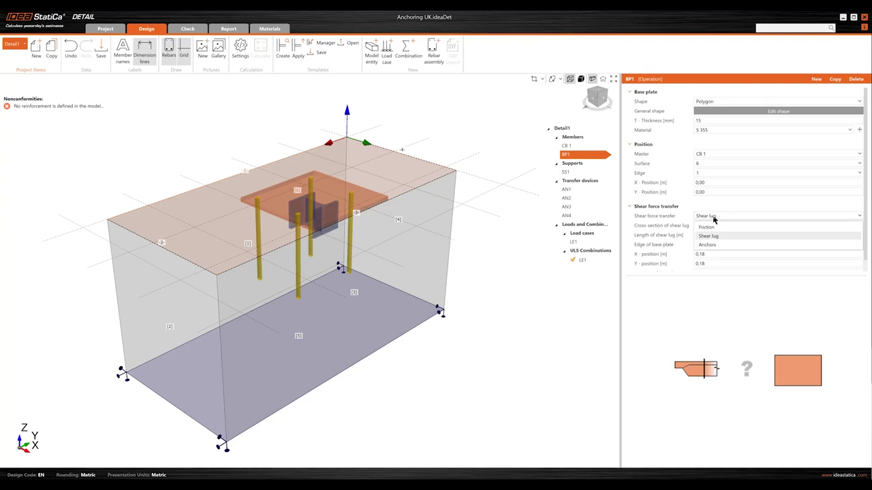
click(713, 245)
click(573, 242)
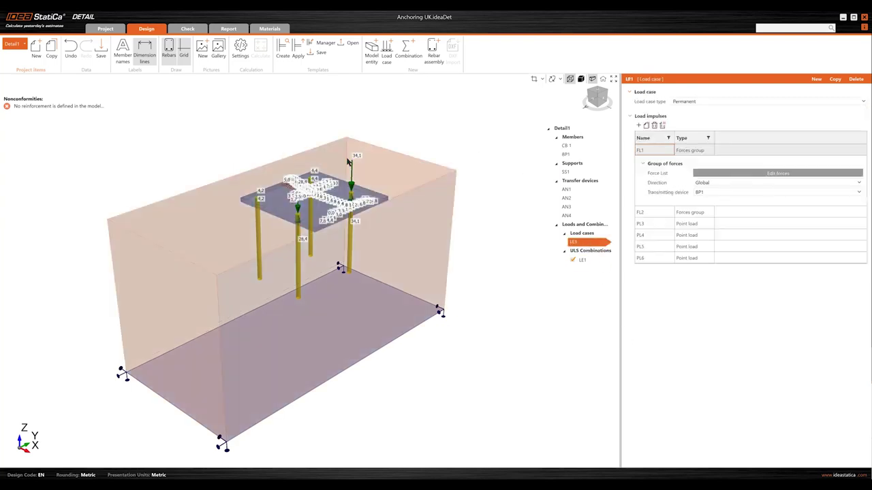
Add a group of reinforcing bars to the concrete block and set the bar diameter to 8 mm
click(434, 51)
click(427, 251)
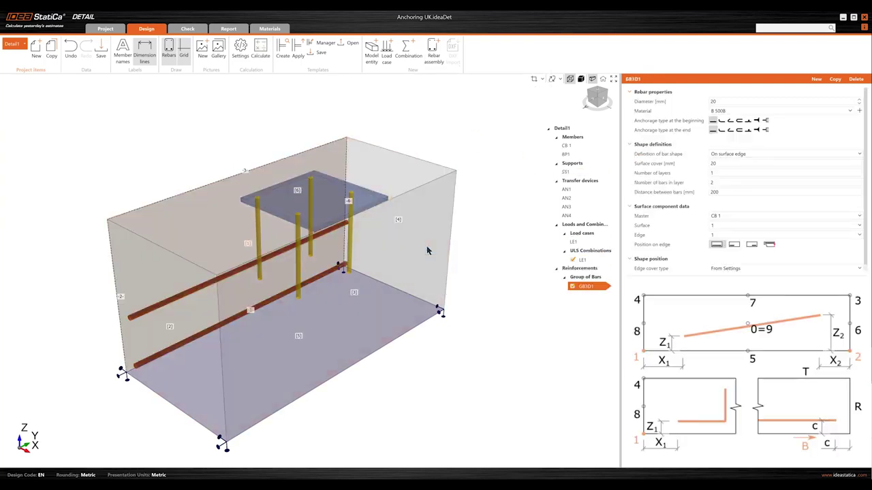
drag(723, 102, 705, 102)
text(8)
key(Tab)
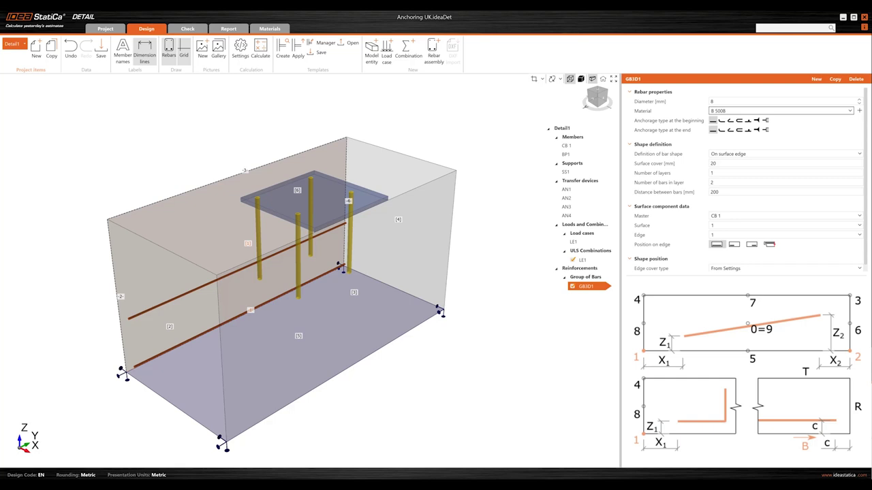
Define the bar group as On surface edge on more edges, running along edges 1 2 3 4
click(750, 156)
click(746, 183)
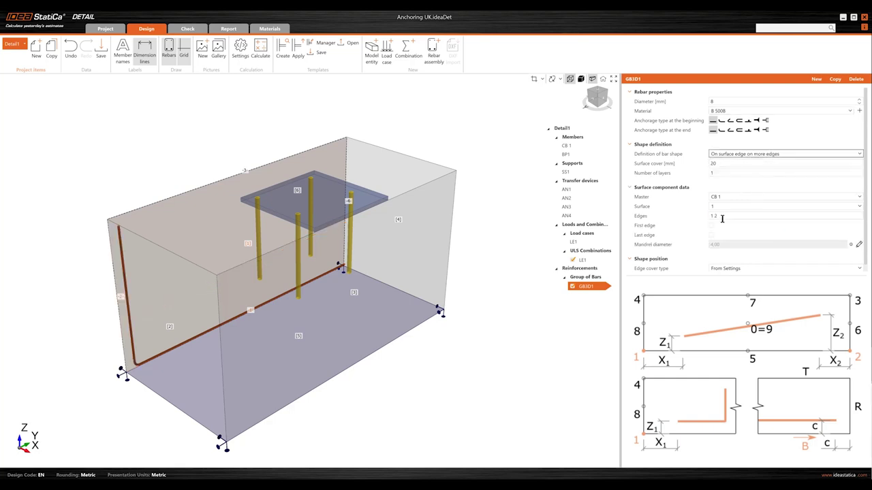
click(724, 217)
text(3 4)
key(Tab)
Set the bar group's surface cover to 80 mm and its number of layers to 4
drag(722, 164, 709, 165)
text(80)
key(Tab)
text(4)
key(Tab)
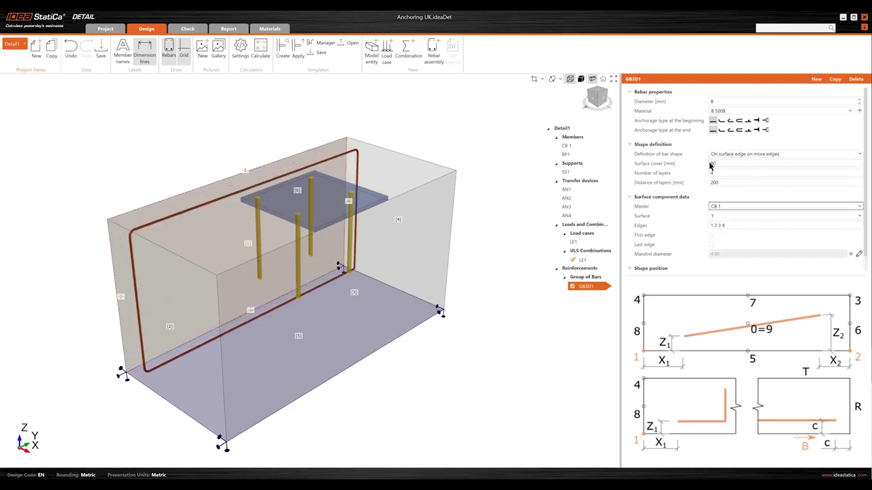
Give the bar group a hook anchorage at the beginning and copy the group
key(Tab)
click(730, 120)
click(835, 79)
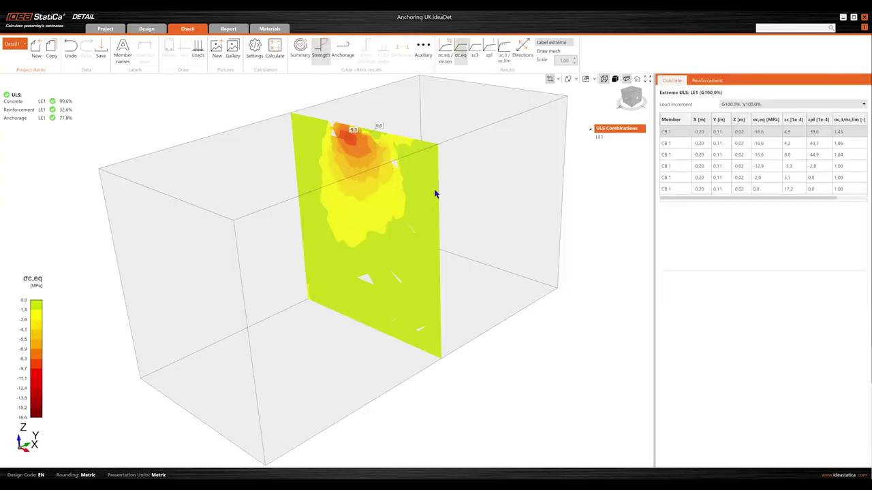
Turn off the section cut through the concrete block and display the reinforcement strength results
click(550, 80)
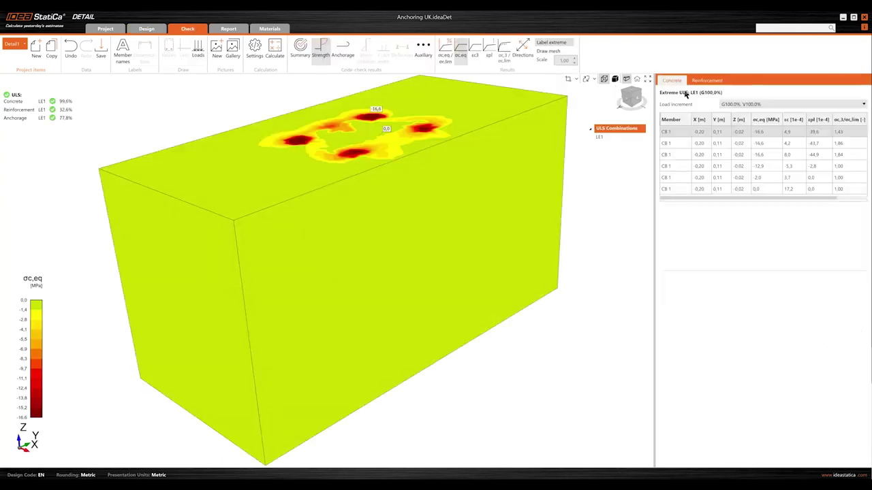
click(706, 80)
scroll(376, 161, down, 2)
middle_drag(375, 161, 331, 213)
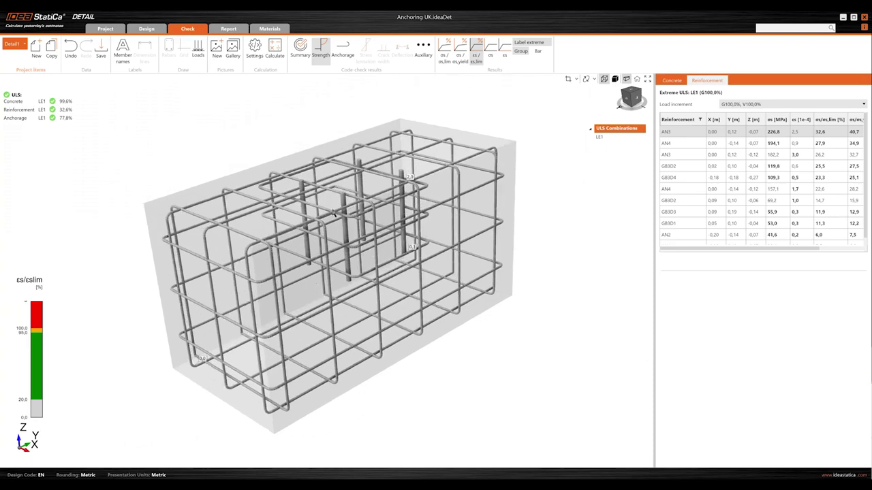
Display the σs stresses in the reinforcement and anchors, and open the auxiliary results
click(492, 52)
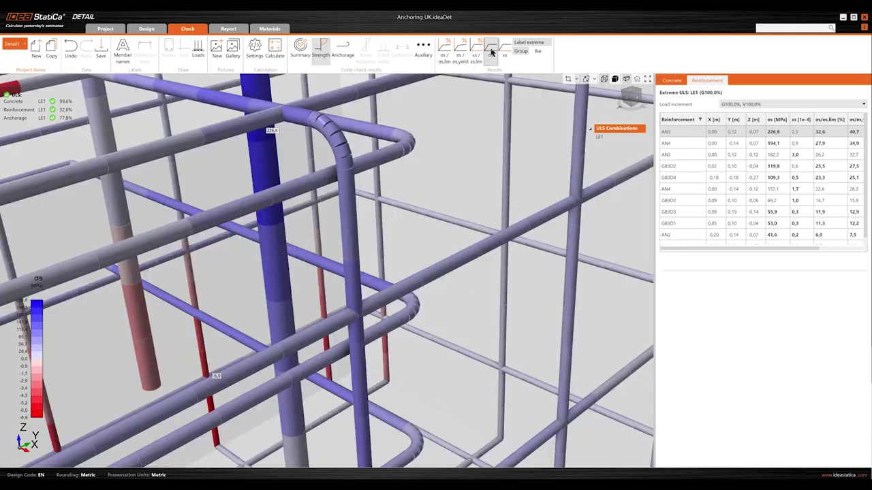
scroll(320, 246, down, 7)
ctrl+middle_drag(320, 247, 402, 206)
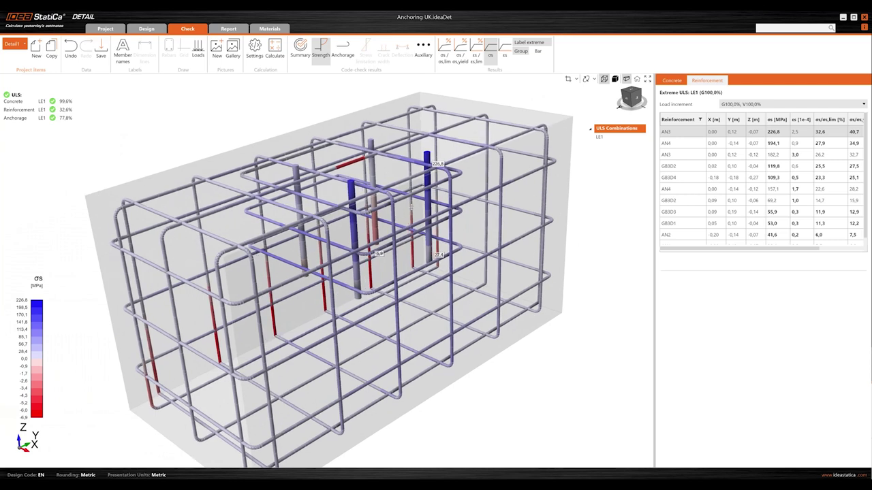
scroll(401, 205, down, 1)
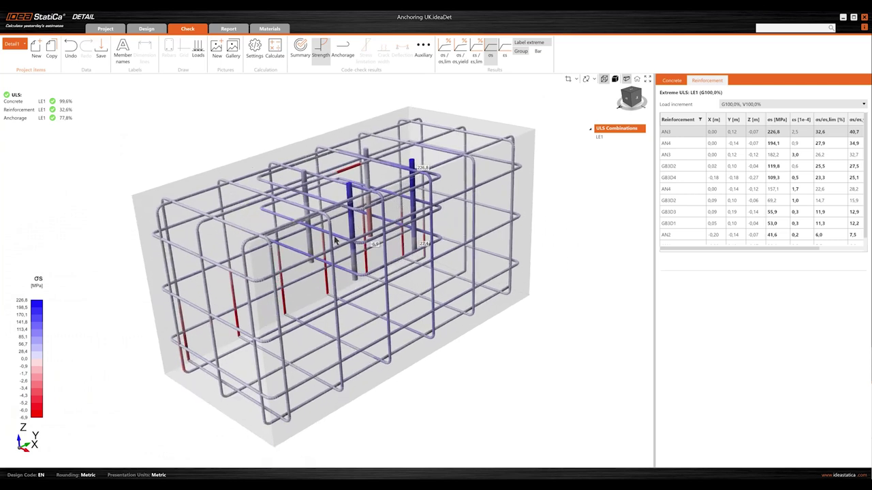
click(422, 53)
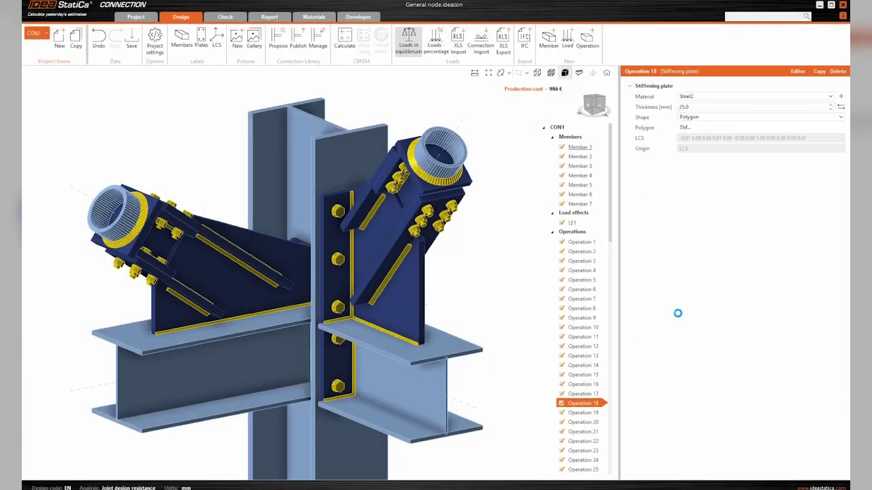
Set the thickness of the stiffening plates Operation 22 and Operation 23 to 30 mm
key(Down)
key(Down)
key(Down)
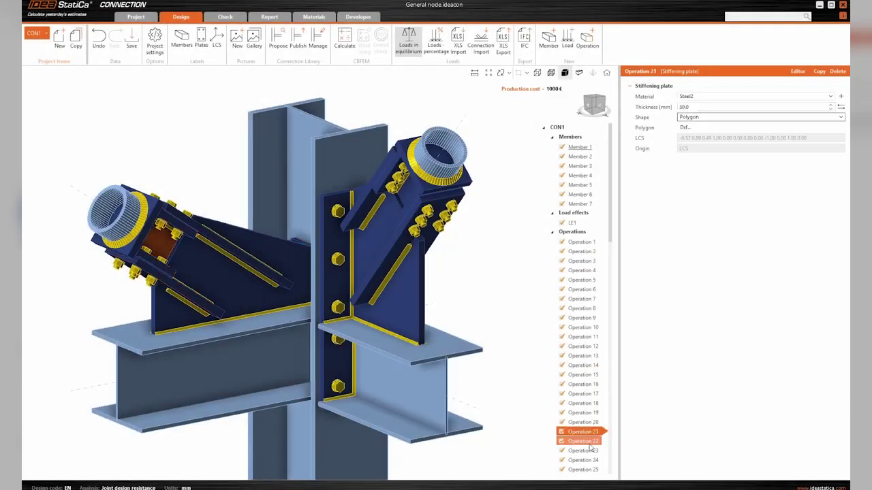
click(590, 445)
click(700, 107)
text(30)
click(589, 451)
click(698, 107)
text(30)
Select the stiffening plate Operation 24 and look through the remaining operations of the connection
click(590, 461)
scroll(608, 308, down, 9)
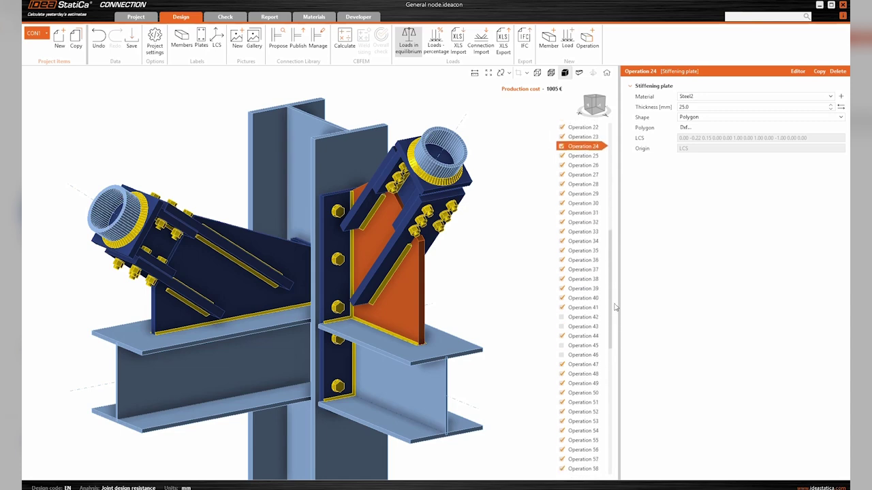
drag(615, 308, 615, 317)
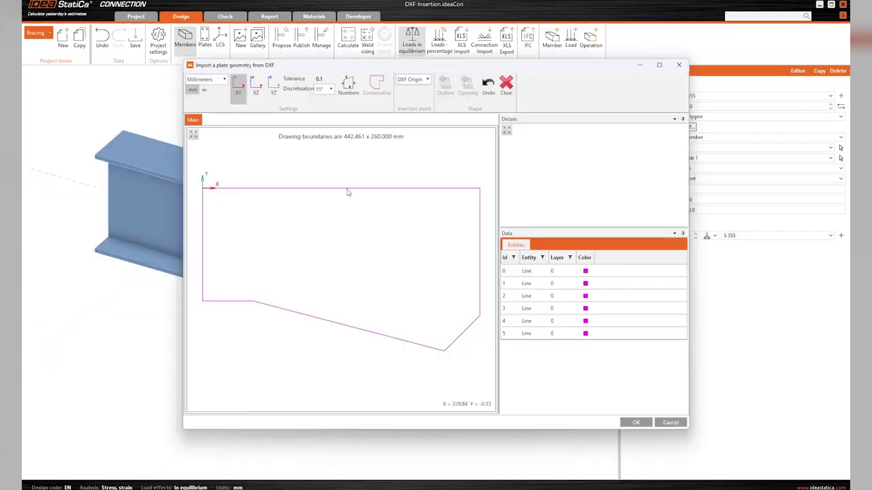
Select the upper line of the DXF drawing with its consecutive lines and set them as the plate outline
click(353, 188)
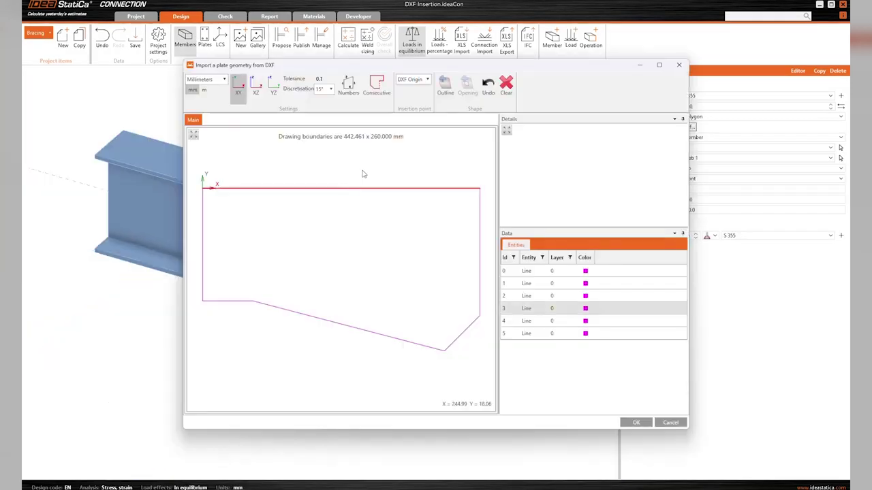
click(377, 85)
click(444, 87)
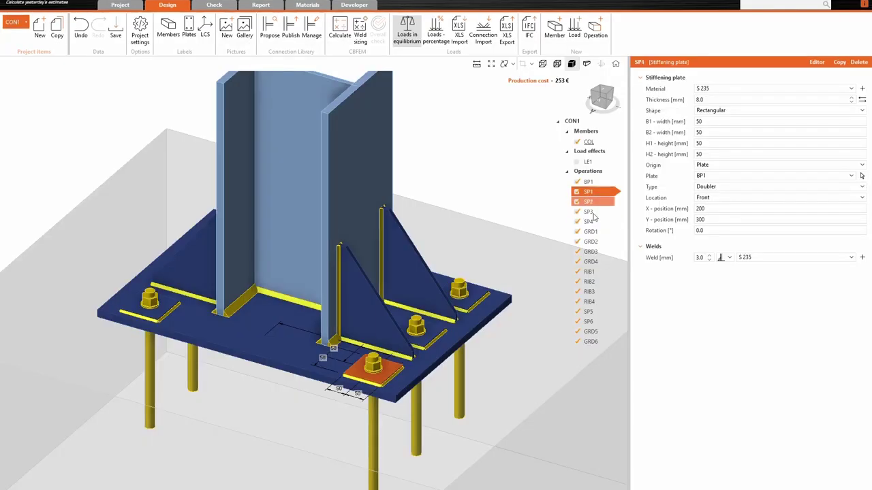
Set the thickness of stiffening plates SP1 to SP6 to 15 mm and their weld size to 6 mm
shift+click(588, 221)
ctrl+click(588, 311)
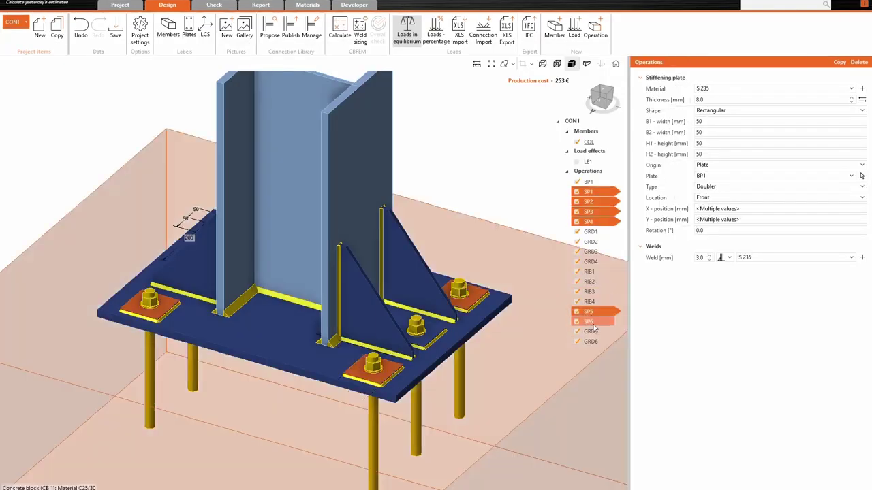
ctrl+click(588, 322)
click(708, 100)
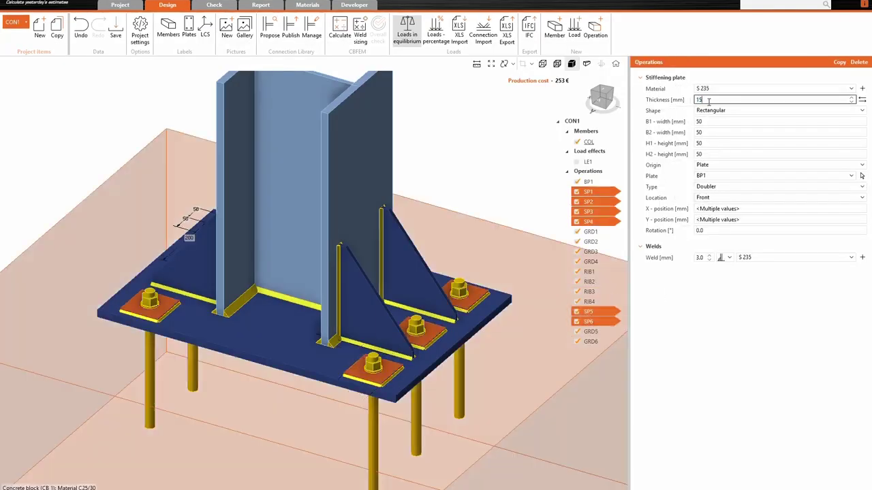
text(15)
key(Return)
click(700, 259)
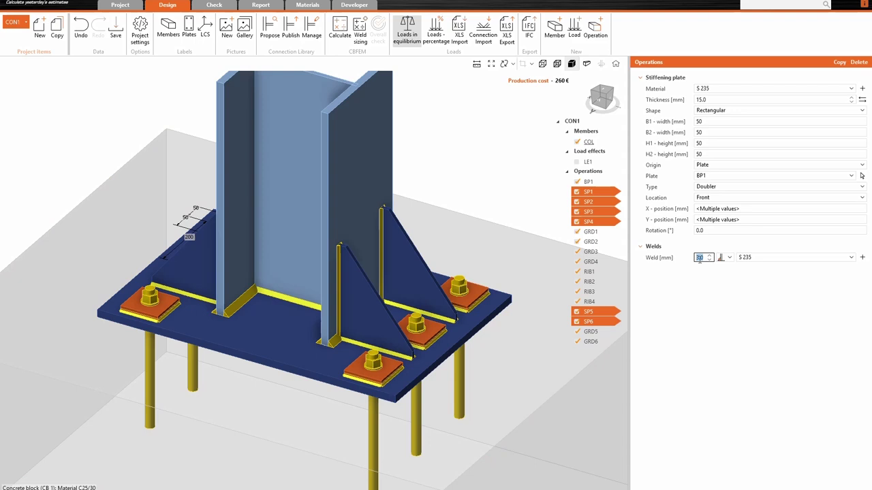
key(Return)
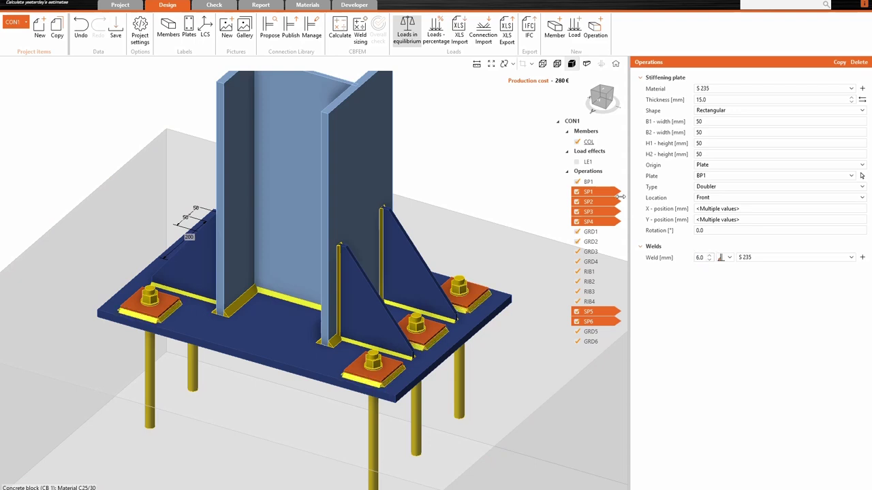
Look at the anchor types offered for base plate BP1
click(588, 171)
click(770, 178)
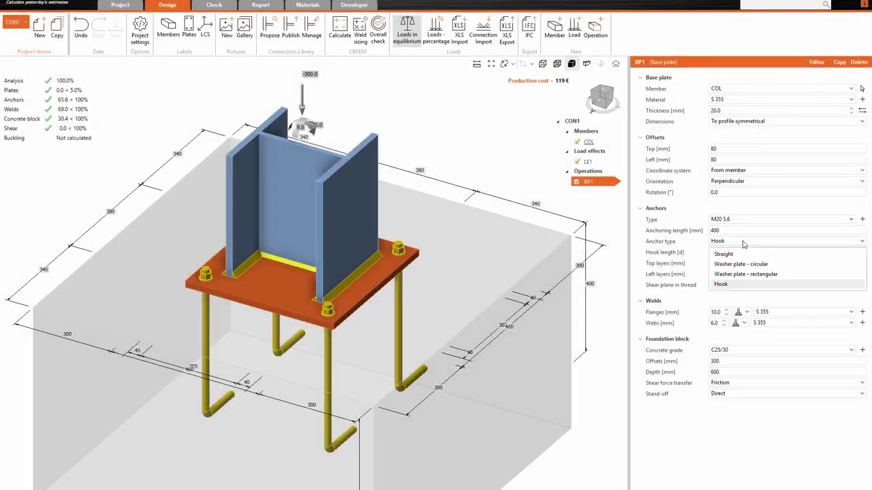
click(731, 243)
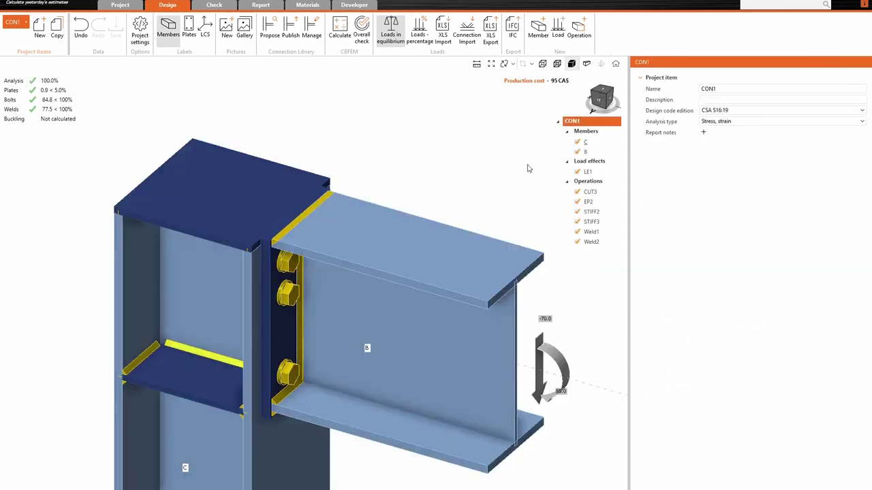
Look at the weld types offered for Weld1 between beam B's top flange and end plate EP2
click(590, 232)
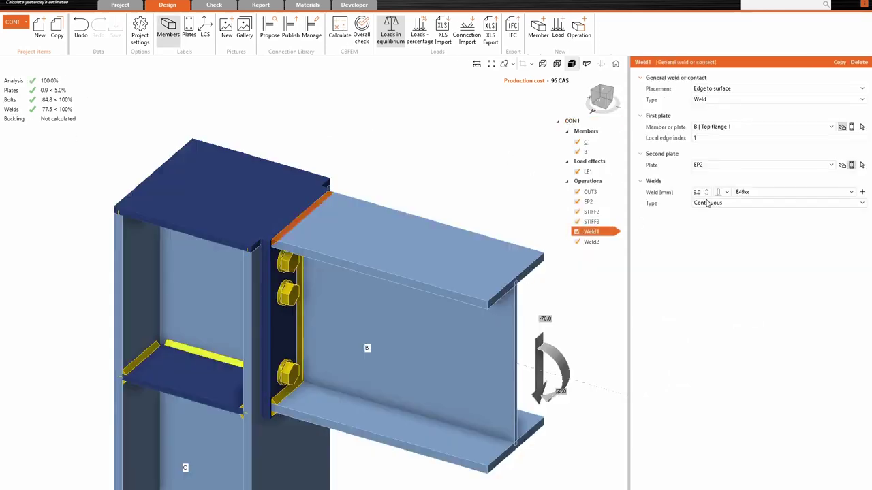
click(727, 192)
click(688, 269)
drag(871, 203, 562, 268)
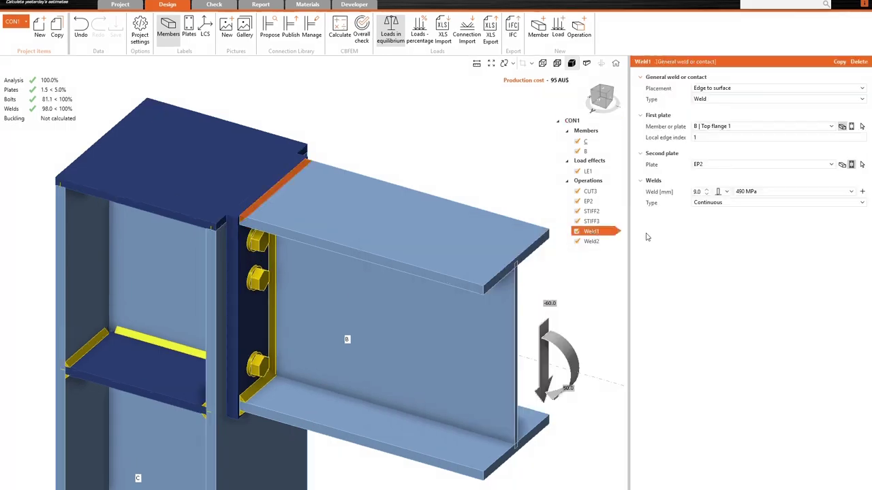
click(727, 192)
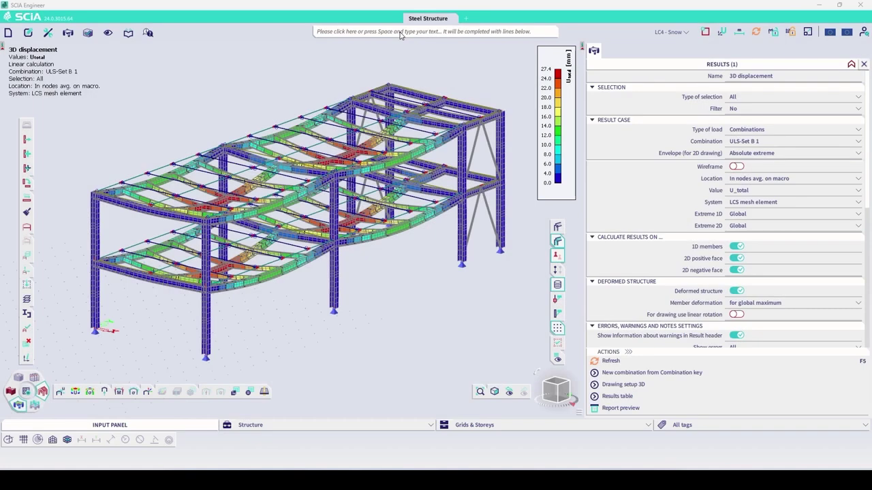
Switch to SCIA Engineer, search its commands for "idea" and start IDEA StatiCa for the steel structure
click(400, 31)
text(idea)
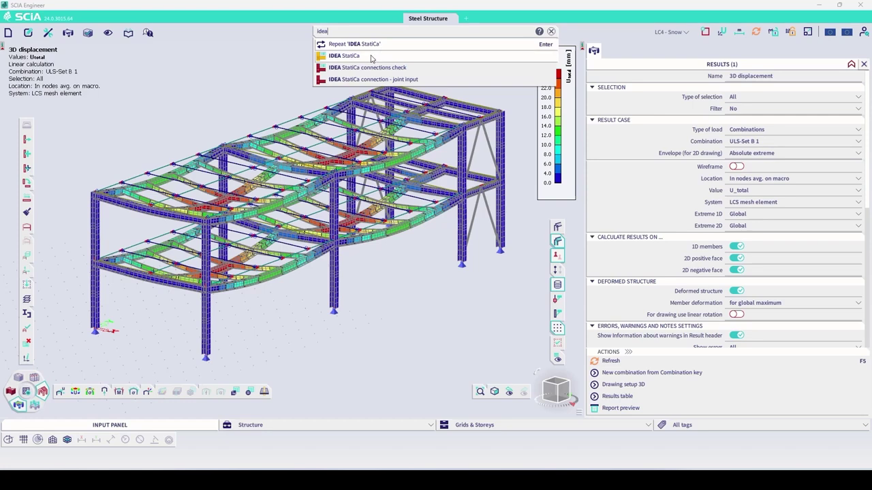
click(370, 60)
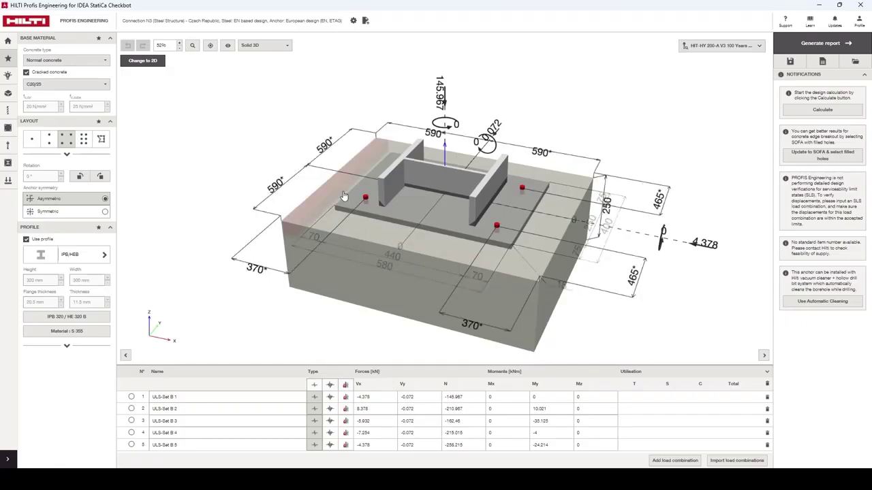
Examine the anchored base plate in HILTI Profis Engineering, and view the structure's connections in Solibri Anywhere
drag(372, 217, 422, 220)
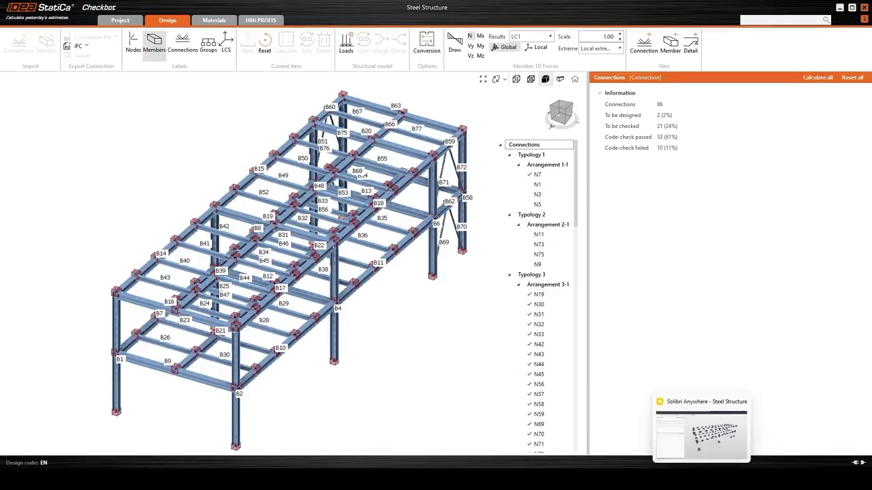
click(701, 477)
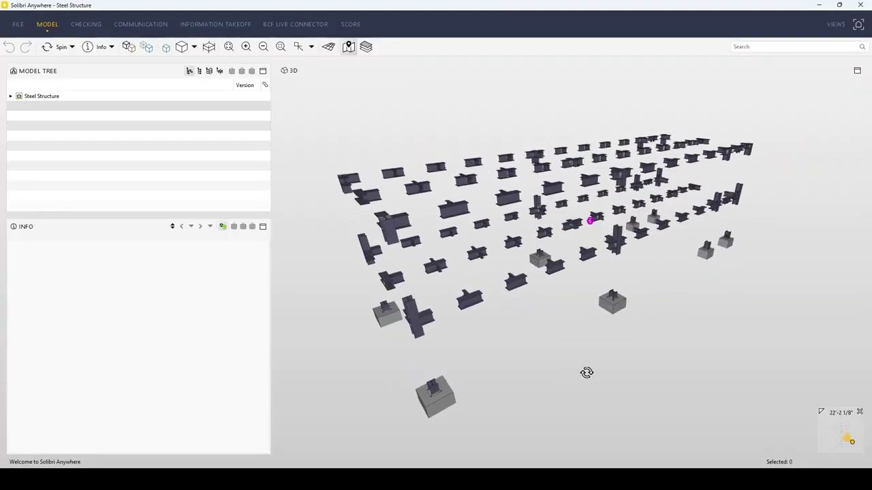